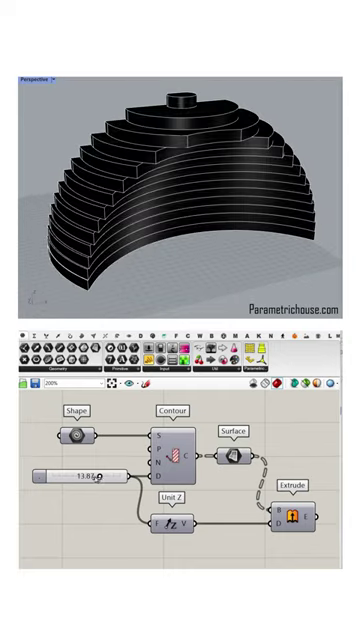
- Reference the arched shell from the Rhino model in a single-Brep parameter
drag(99, 476, 91, 476)
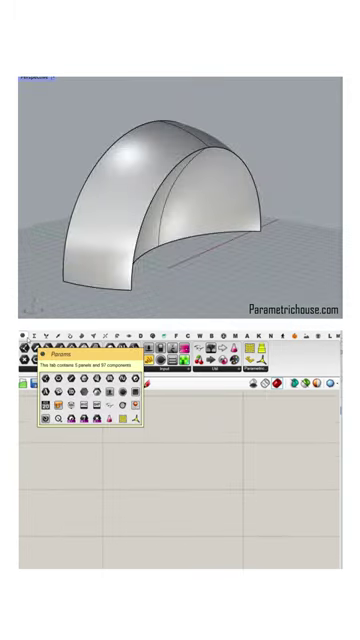
mouse_move(96, 358)
mouse_down()
mouse_move(114, 447)
mouse_move(104, 450)
mouse_up()
right_click(116, 448)
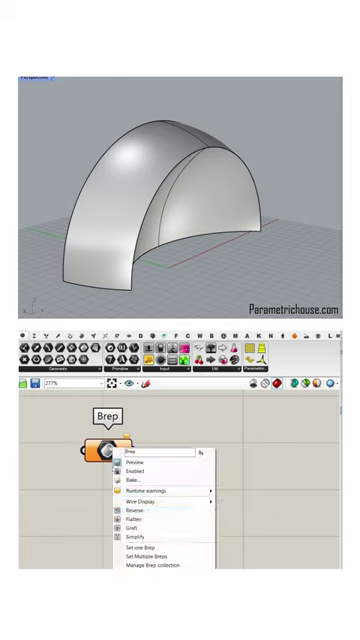
click(160, 548)
- Contour the arch Brep with a Contour component, using a 7.99 distance slider
click(105, 336)
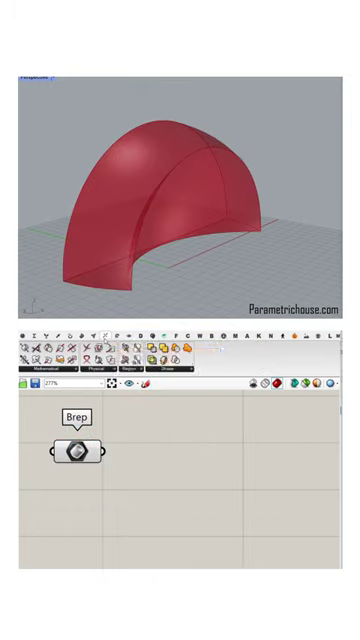
click(62, 369)
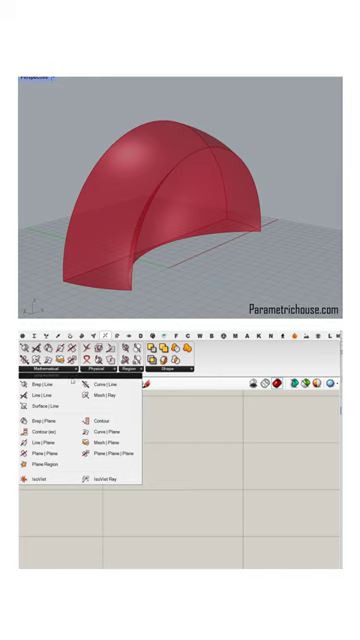
click(86, 421)
click(180, 470)
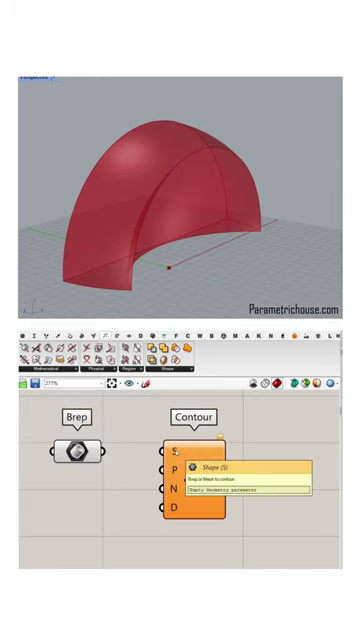
drag(104, 452, 165, 452)
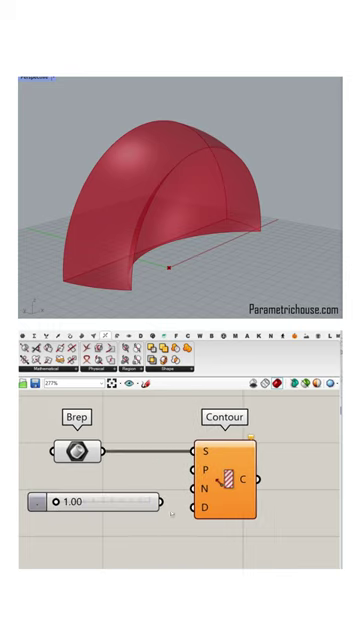
drag(170, 503, 194, 507)
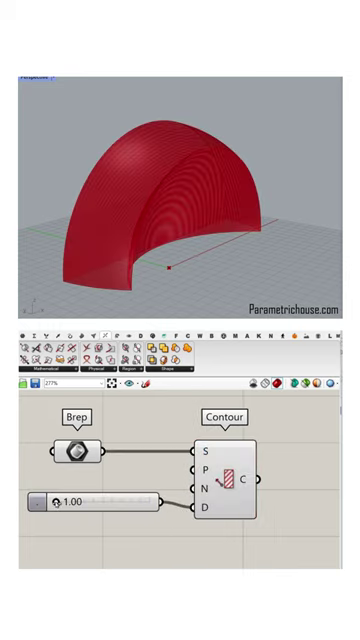
drag(66, 503, 129, 501)
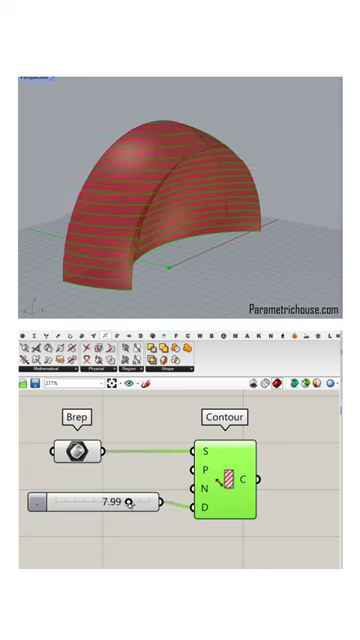
click(152, 434)
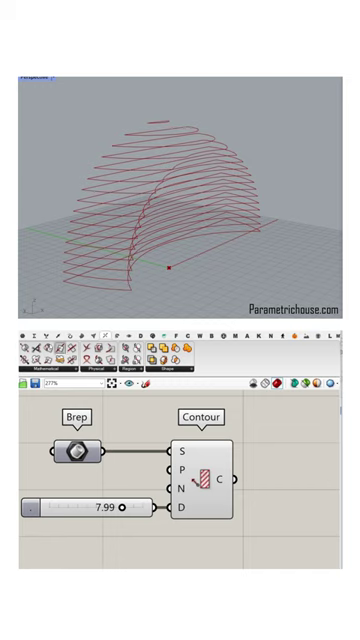
- Convert the contour curves into planar slice surfaces with a Surface parameter
click(24, 335)
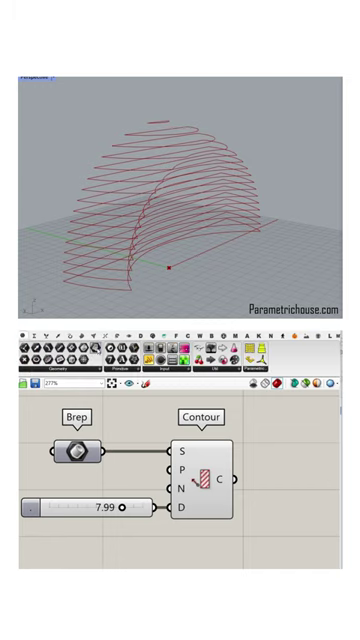
drag(95, 348, 284, 486)
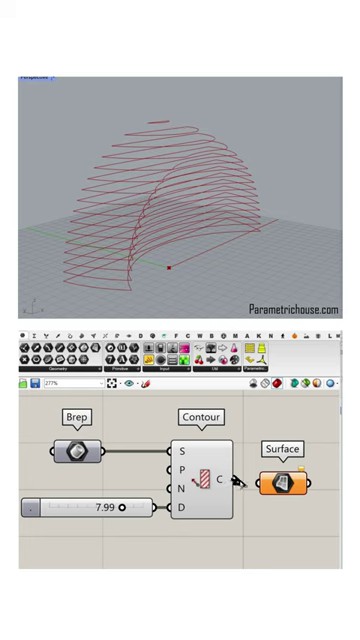
drag(237, 481, 259, 484)
scroll(207, 511, down, 2)
click(217, 483)
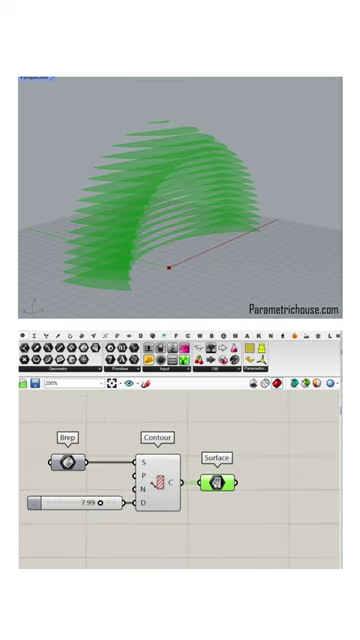
click(76, 336)
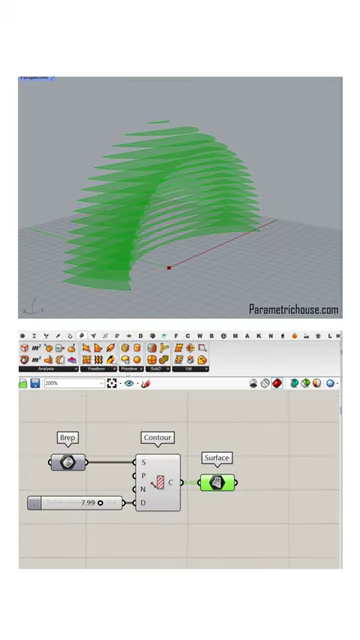
- Add a Freeform Extrude component with the slice surfaces as its base
click(108, 369)
click(120, 458)
click(302, 490)
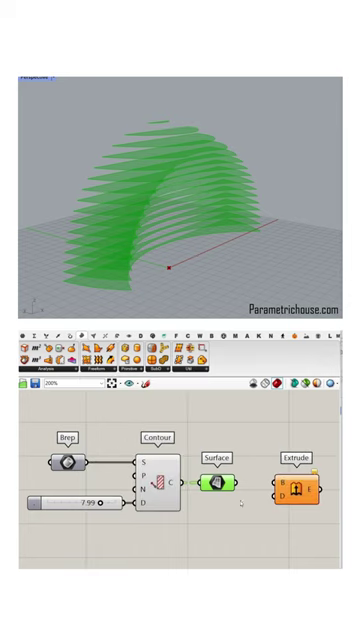
drag(240, 488, 282, 484)
- Extrude along Unit Z scaled by the spacing slider, tuned to about 7.77
click(219, 521)
drag(243, 533, 282, 495)
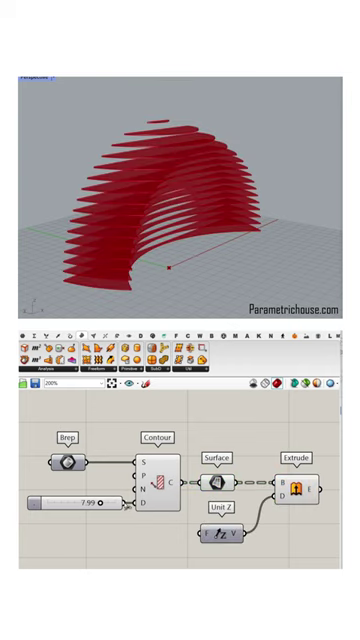
drag(127, 504, 200, 534)
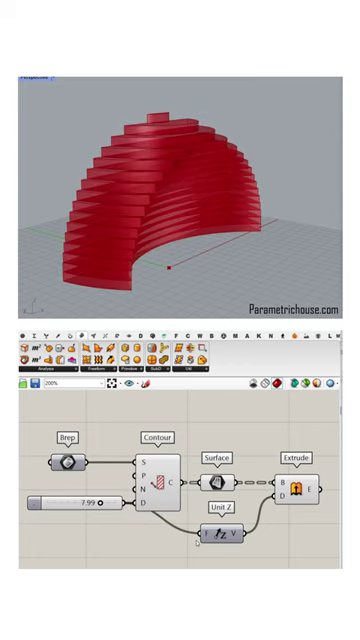
mouse_move(100, 503)
mouse_down()
mouse_move(43, 503)
mouse_move(125, 504)
mouse_up()
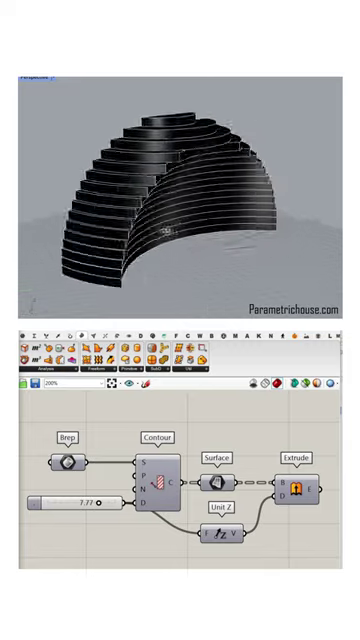